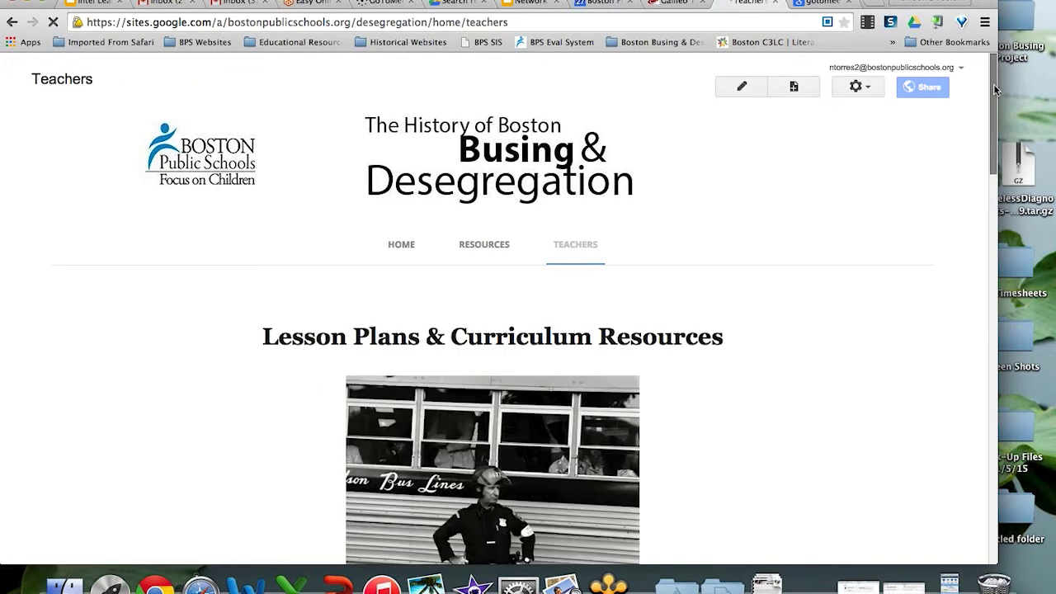
- Look through the high school and middle school lesson overviews on the Teachers page
scroll(982, 131, "down", 1)
scroll(976, 159, "down", 5)
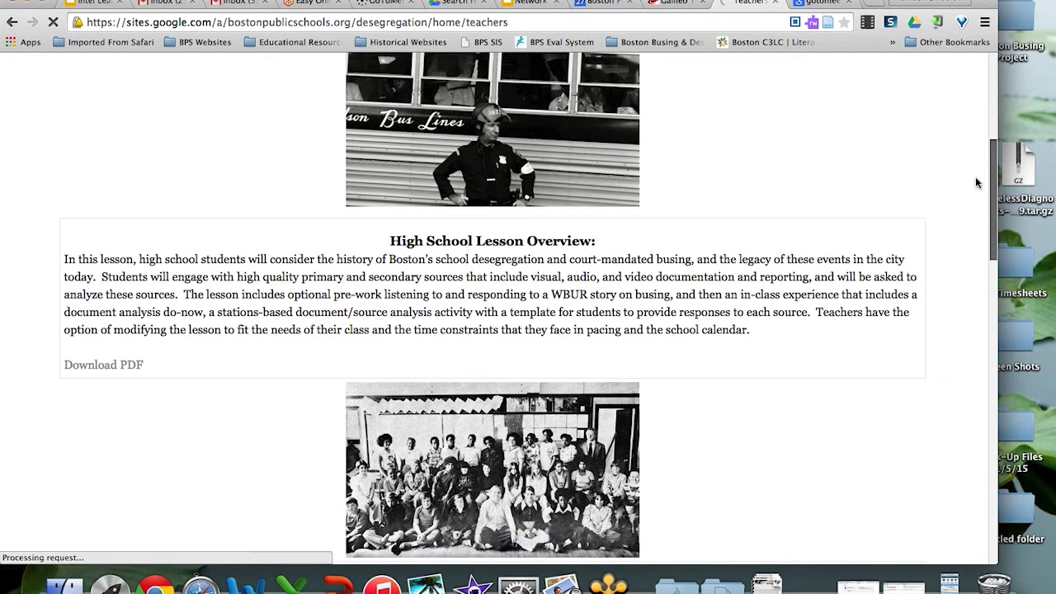
scroll(976, 183, "down", 1)
scroll(975, 181, "down", 10)
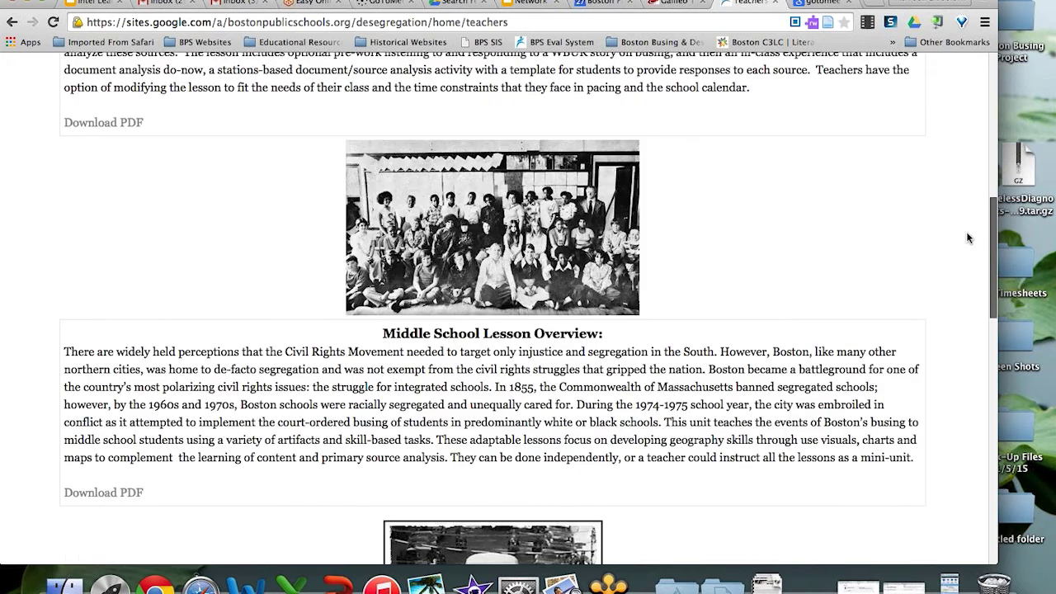
scroll(954, 288, "up", 7)
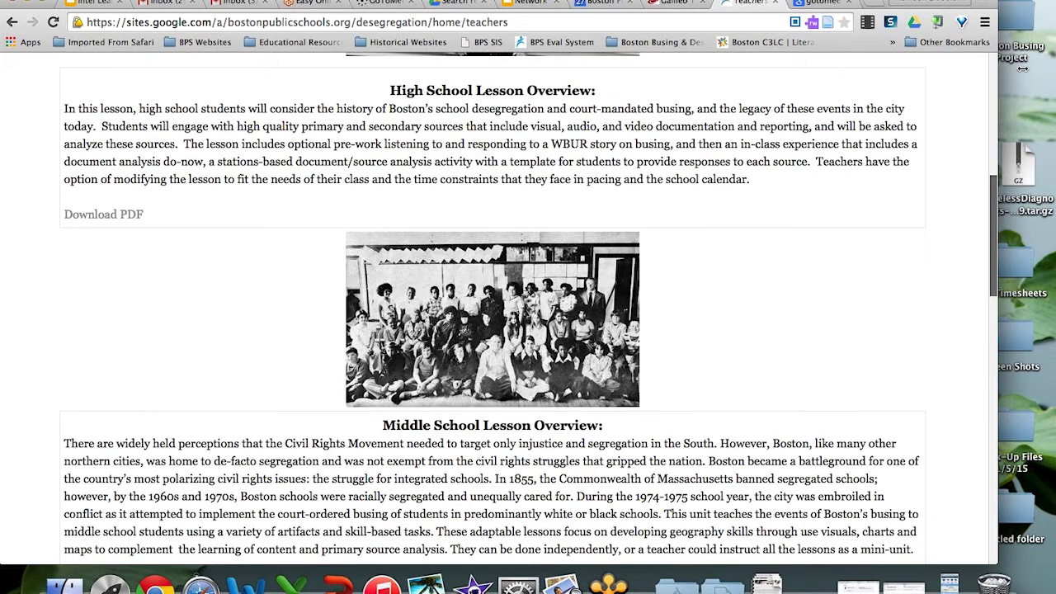
key("Home")
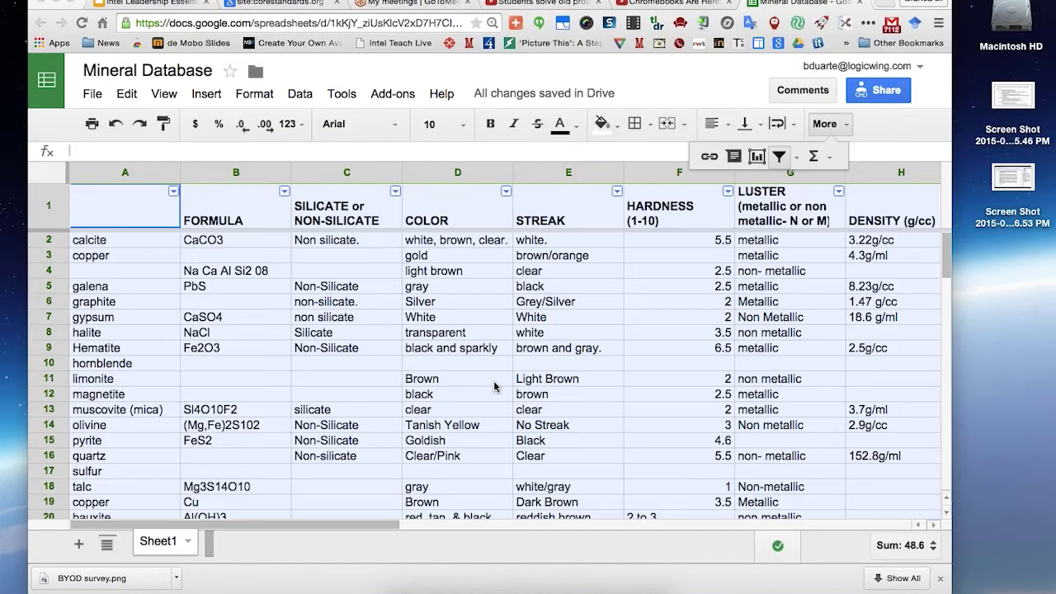
- Widen the browser window showing the Mineral Database spreadsheet so it spans the full screen width
key("super+a")
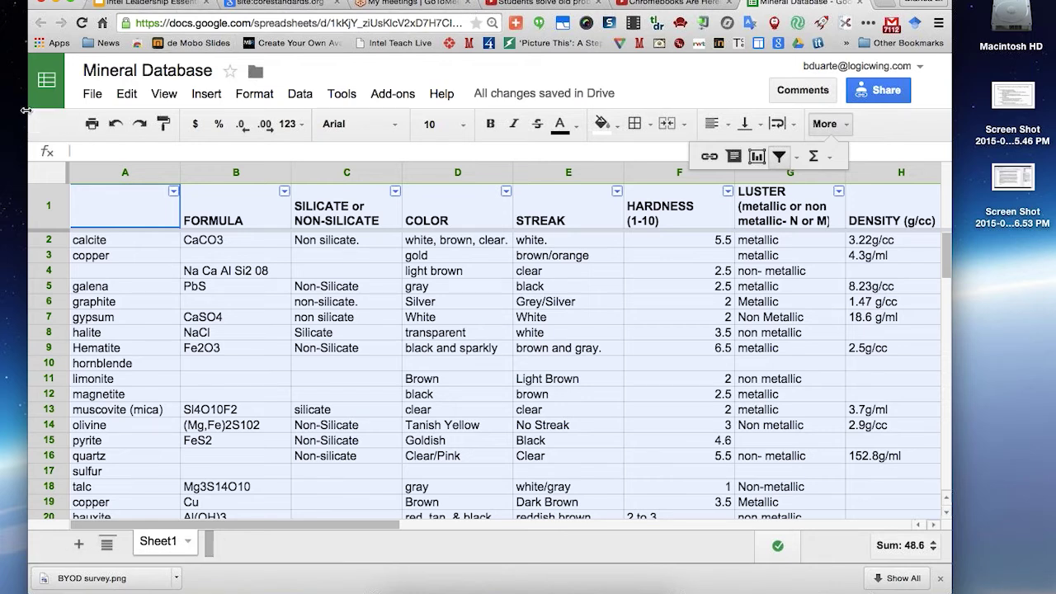
left_click_drag(29, 110, 2, 110)
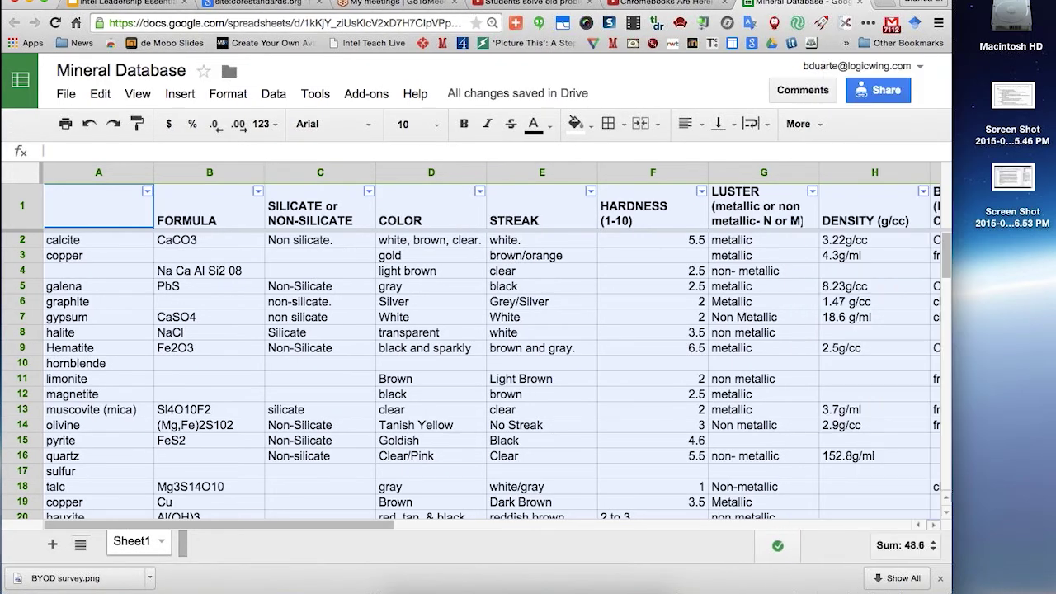
left_click_drag(959, 38, 1055, 33)
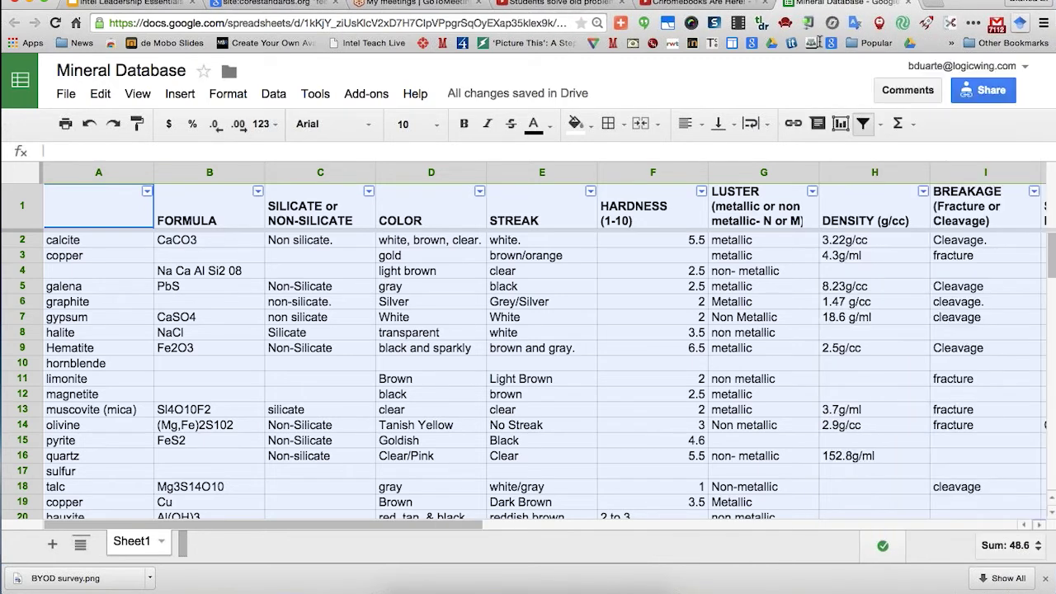
- Examine the mineral records and their property columns across the sheet, through to the Picture column
left_click(448, 378)
left_click(269, 410)
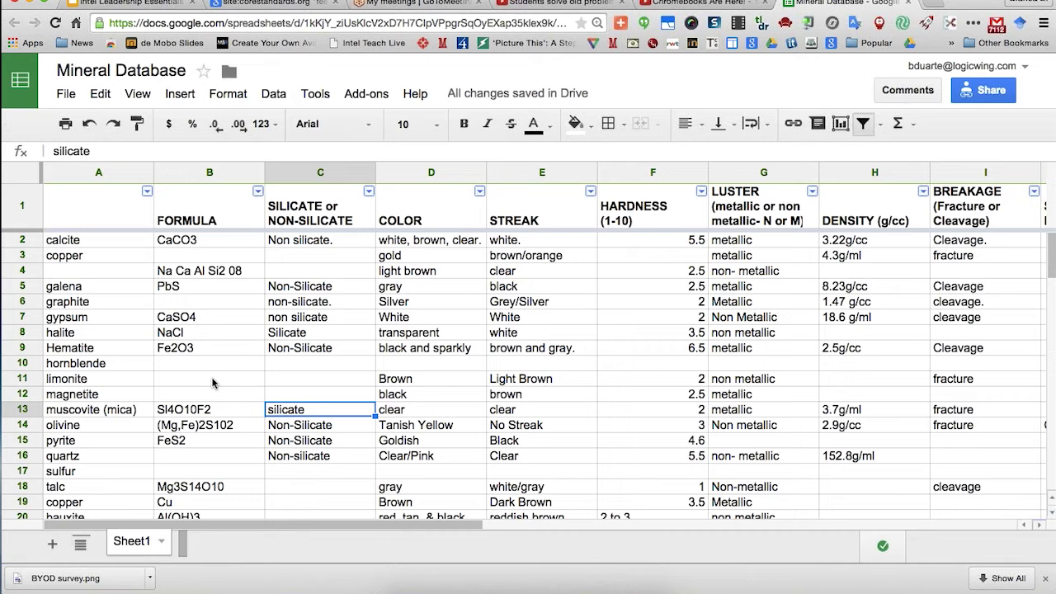
left_click(212, 383)
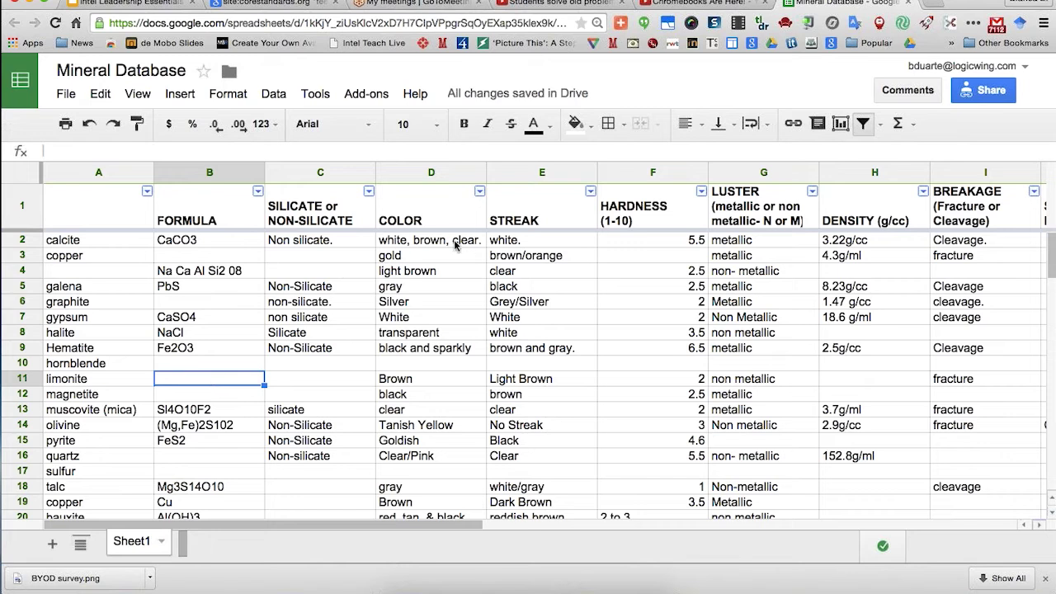
left_click(342, 318)
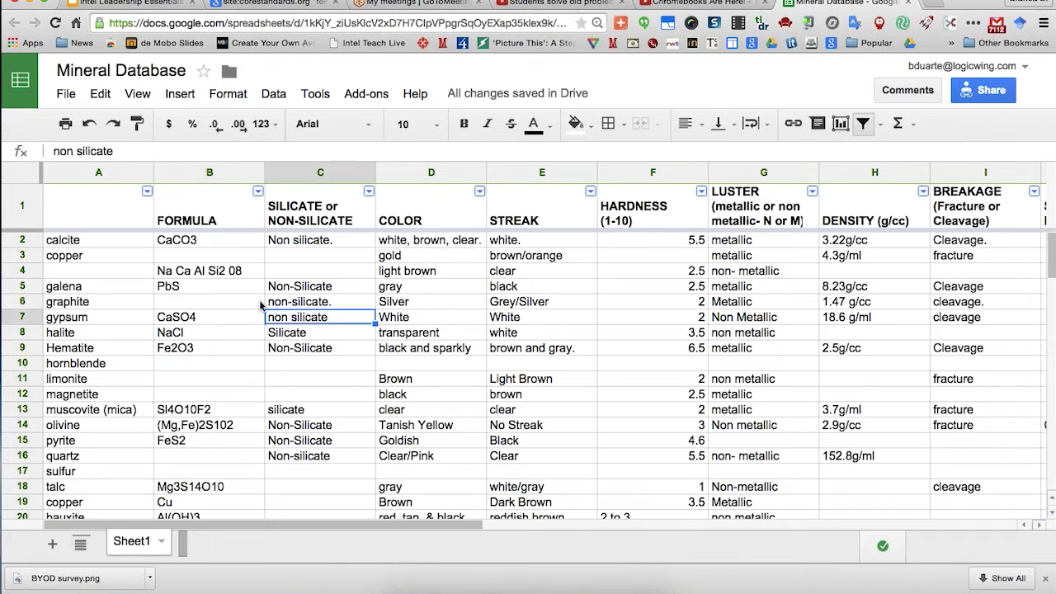
left_click(228, 305)
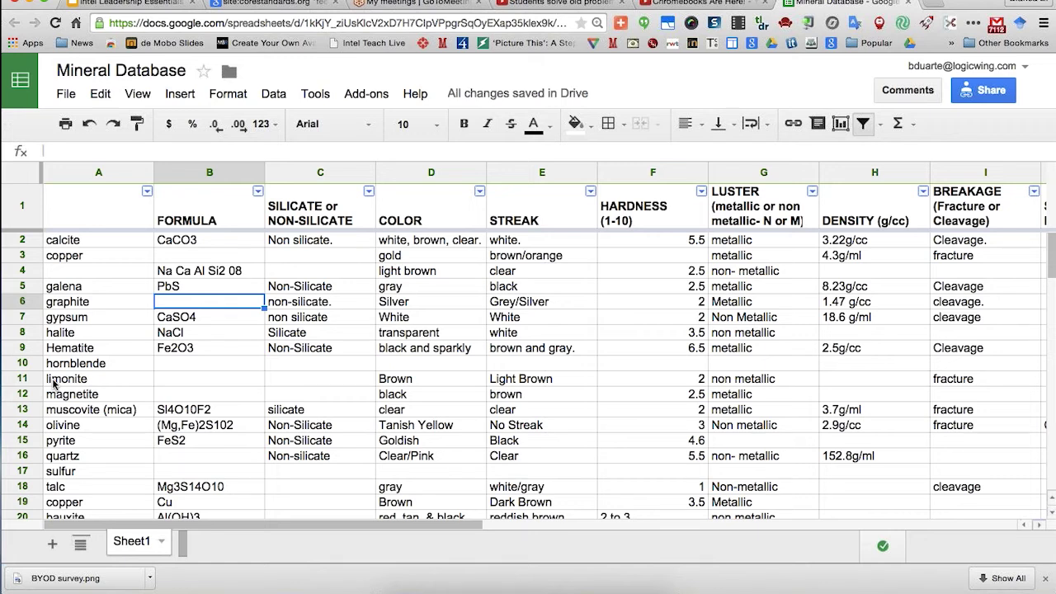
left_click(99, 302)
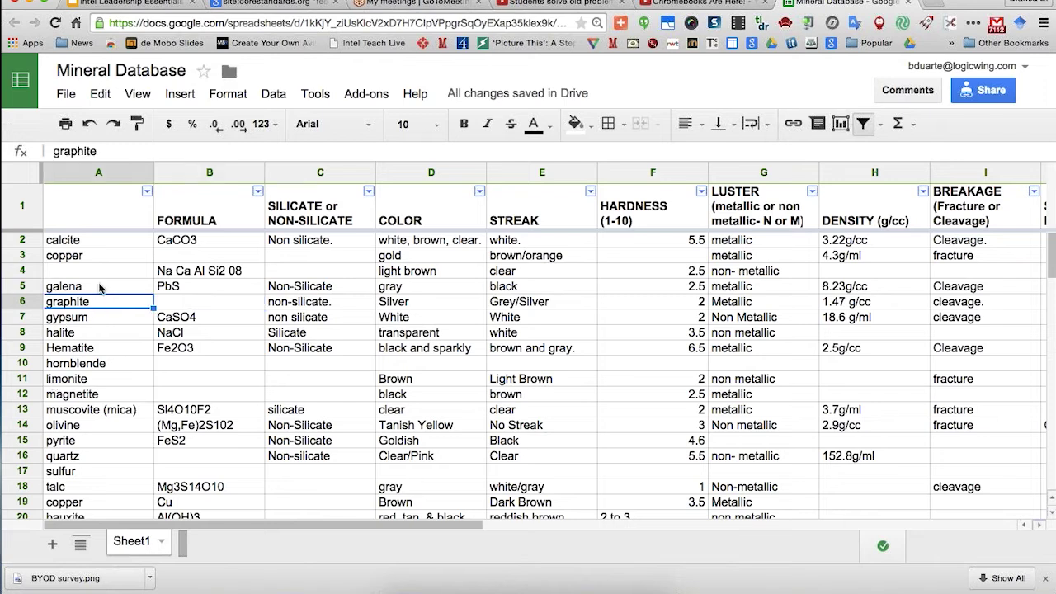
scroll(118, 391, "down", 6)
scroll(118, 391, "right", 1)
scroll(117, 391, "right", 1)
scroll(120, 388, "up", 6)
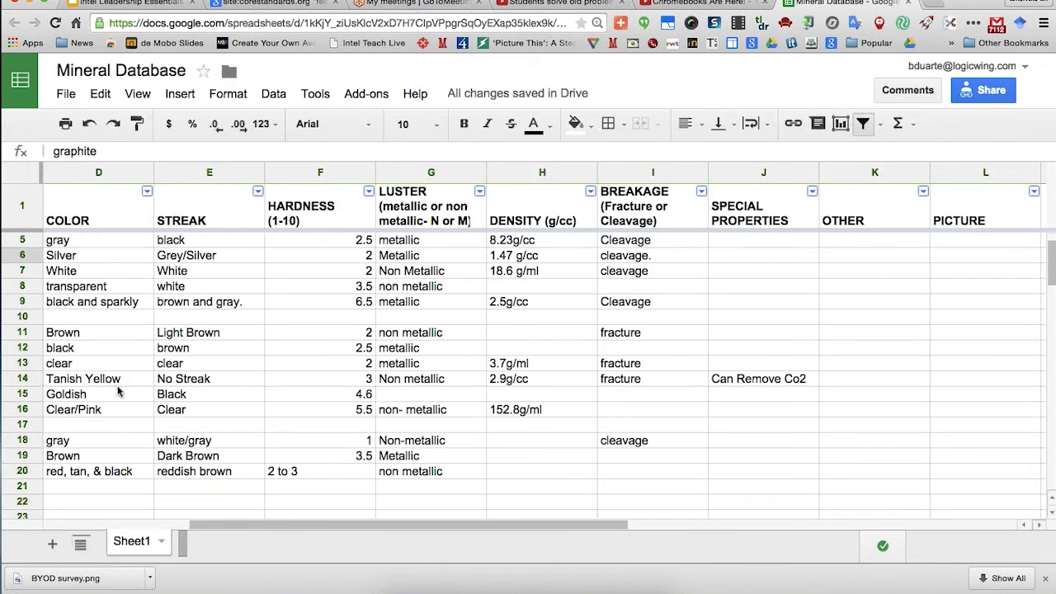
scroll(124, 384, "left", 3)
- Examine the gypsum row's name, formula, silicate class, color and streak entries
left_click(215, 319)
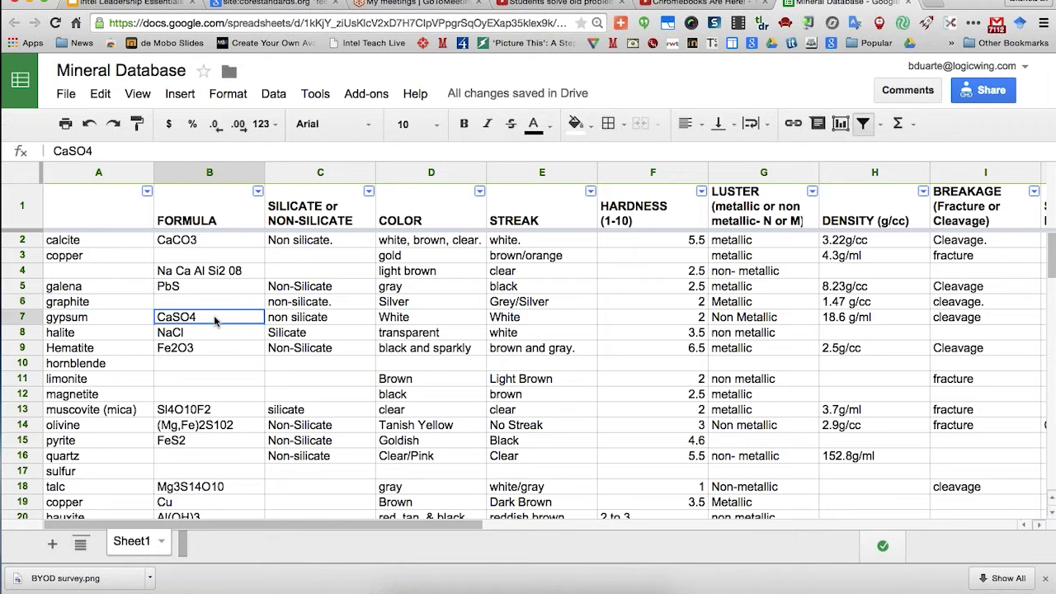
key("Right")
key("Right")
key("Right")
key("Right")
key("Left")
key("Left")
key("Left")
key("Left")
key("Left")
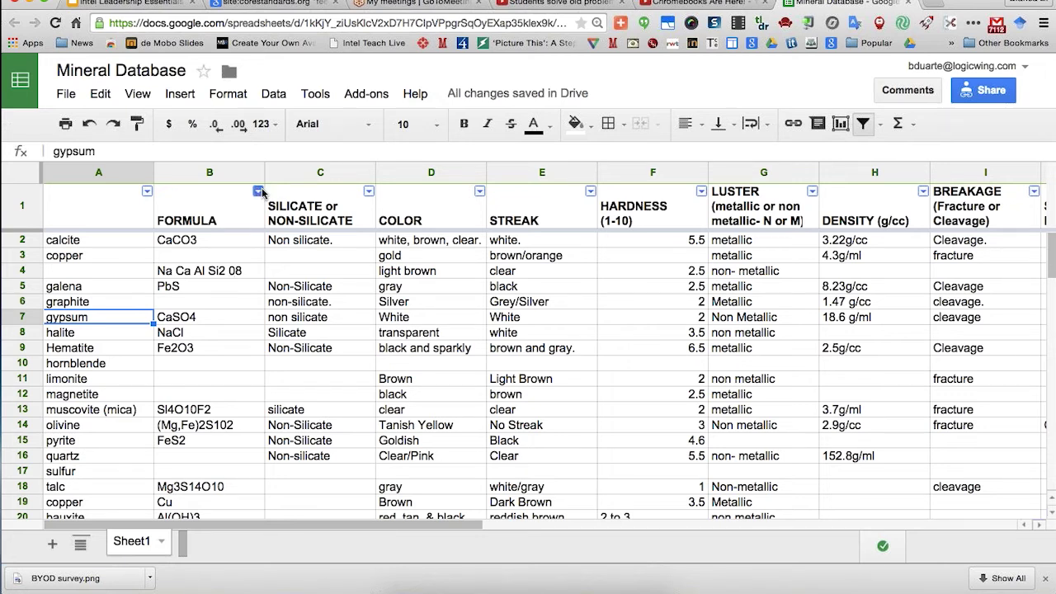
left_click(328, 323)
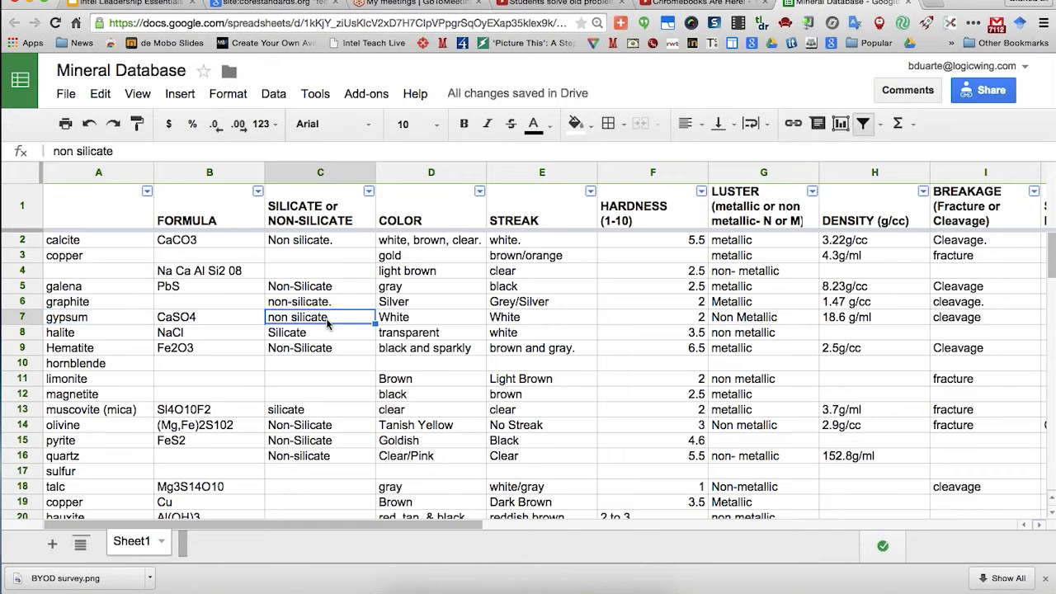
left_click(460, 333)
left_click(510, 320)
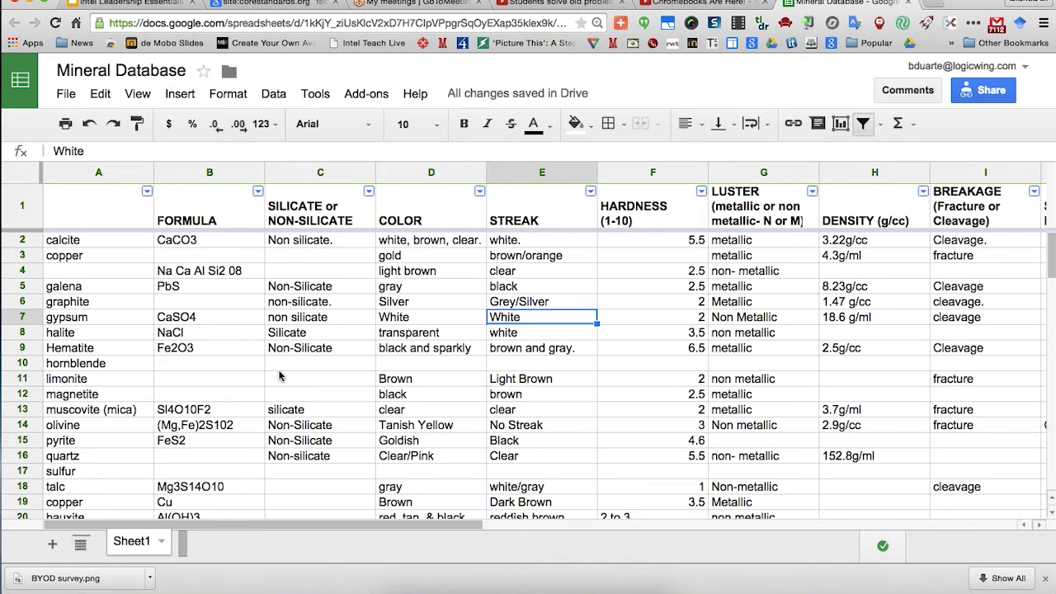
- Examine the mineral names in column A, along with their formula and silicate entries
left_click(128, 338)
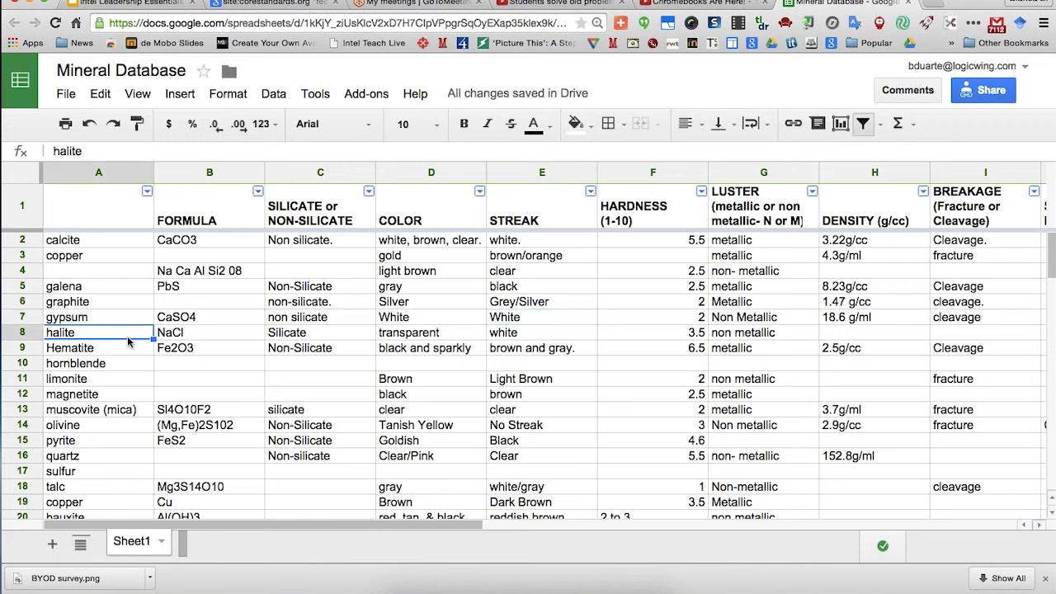
left_click(101, 256)
key("Down")
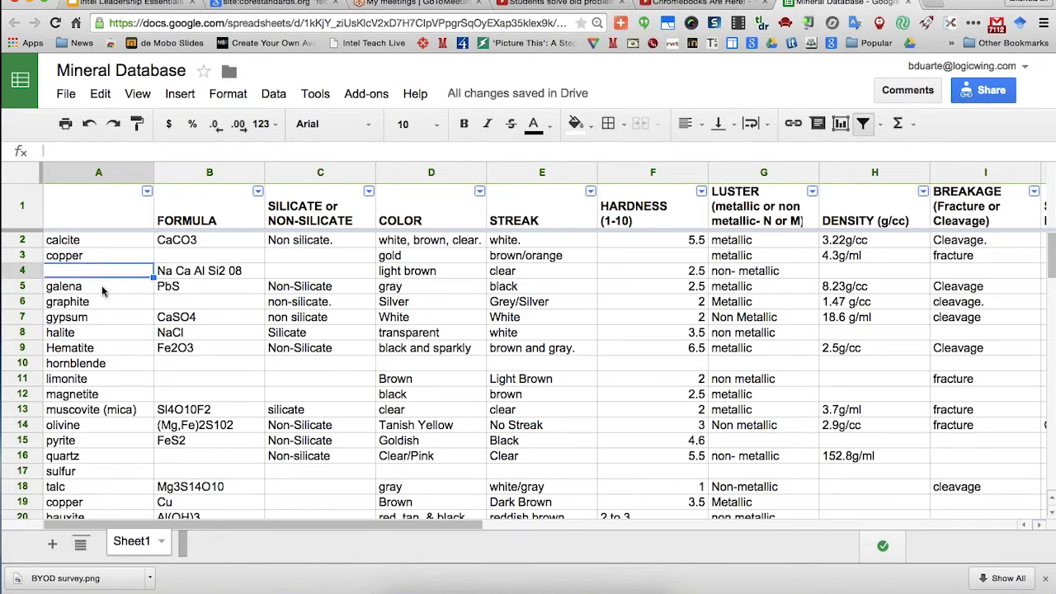
left_click(121, 347)
left_click(123, 379)
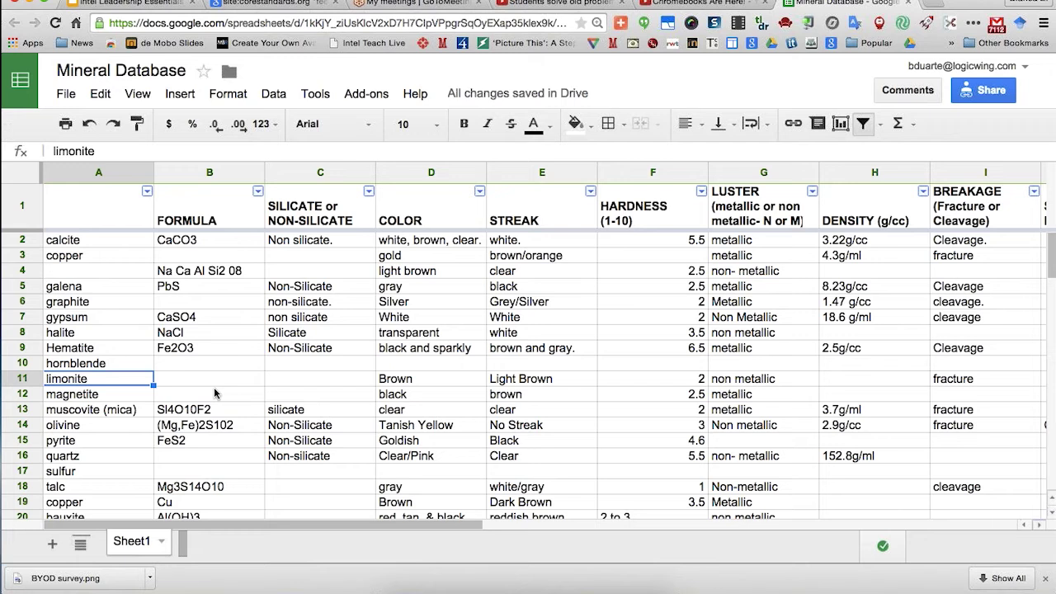
left_click(206, 244)
left_click(235, 321)
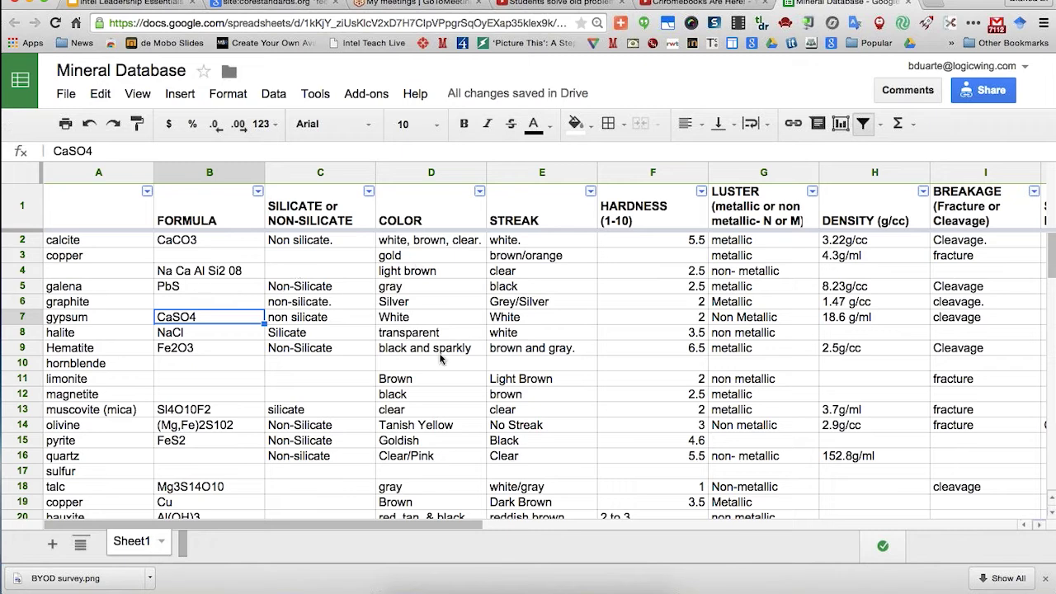
left_click(345, 364)
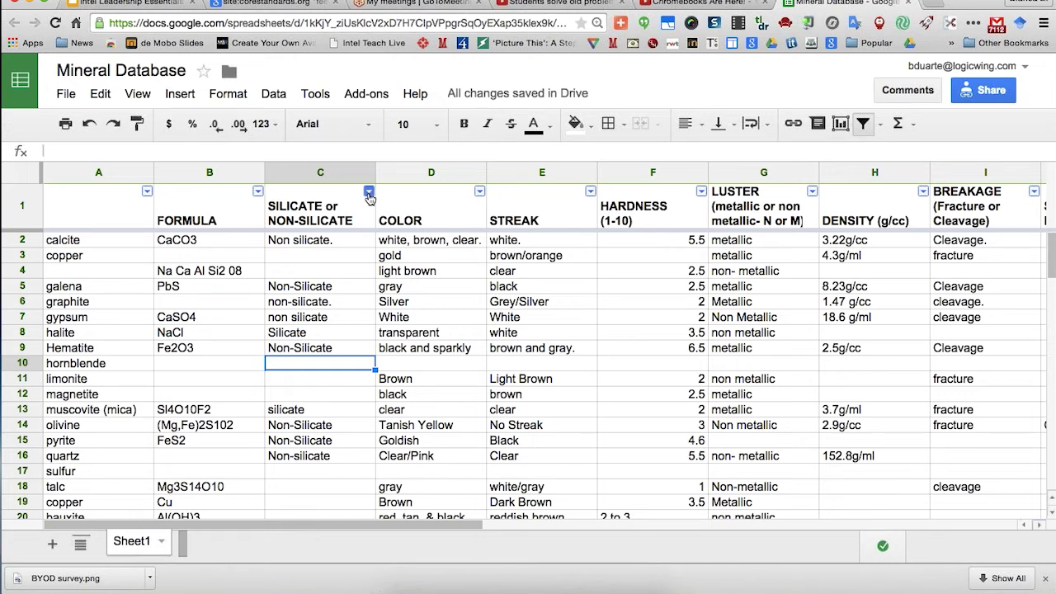
- Filter the Color column so that only the value black is selected
left_click(479, 195)
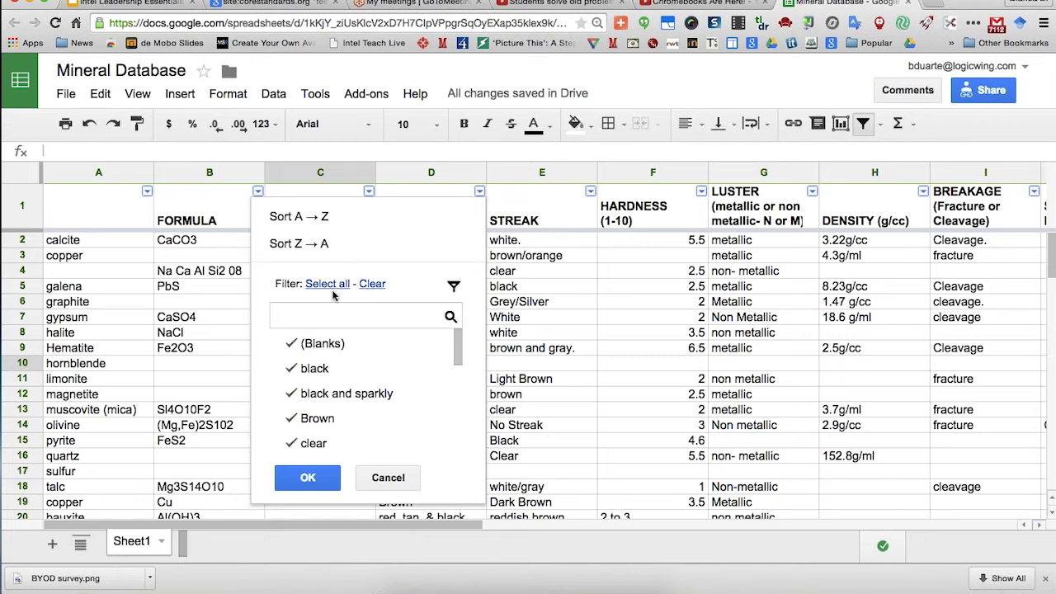
left_click(376, 285)
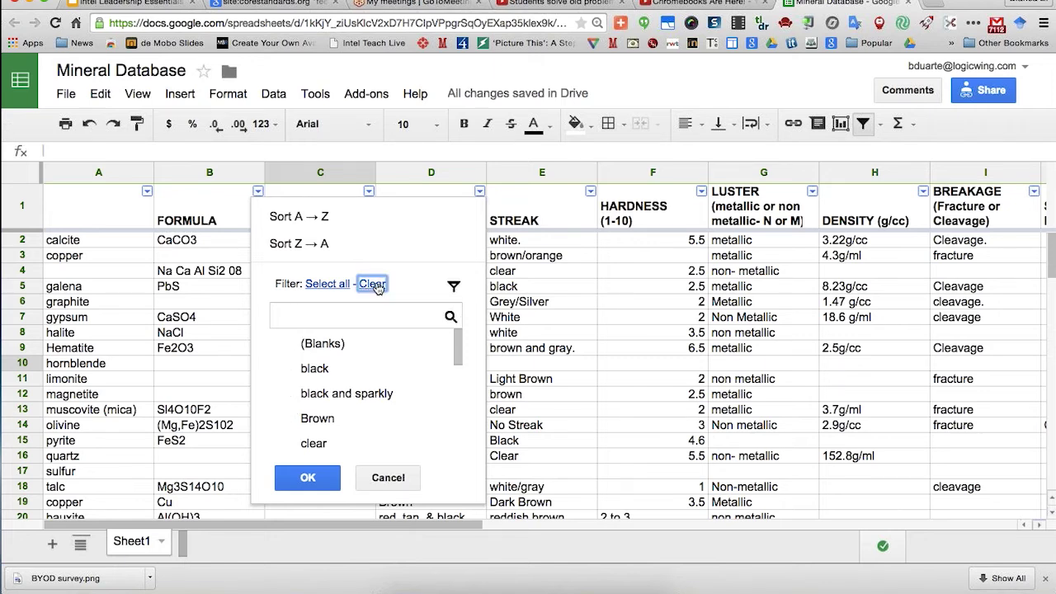
left_click(334, 477)
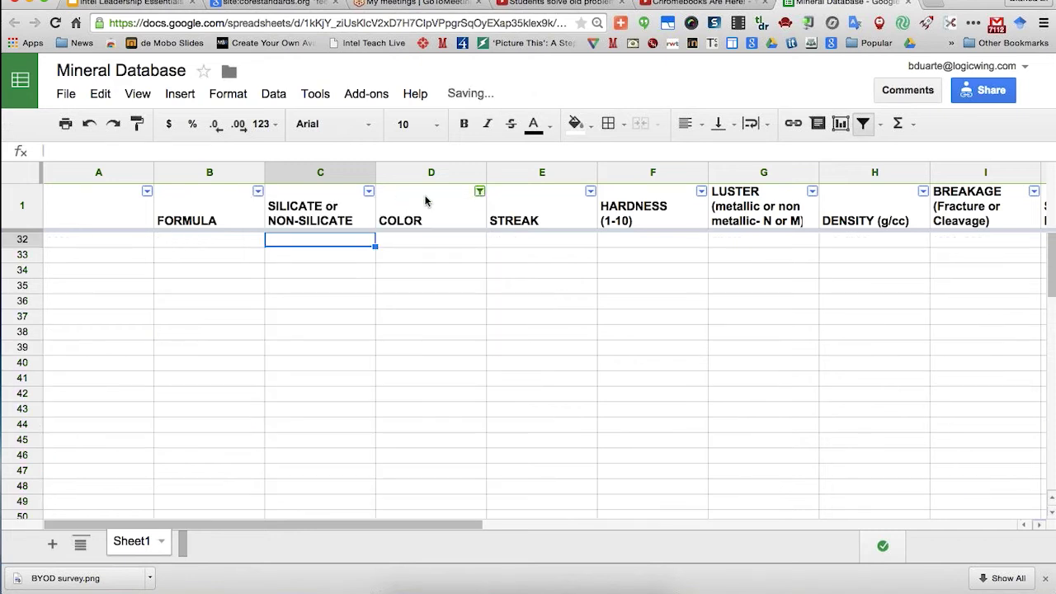
left_click(480, 193)
left_click(290, 367)
left_click(307, 479)
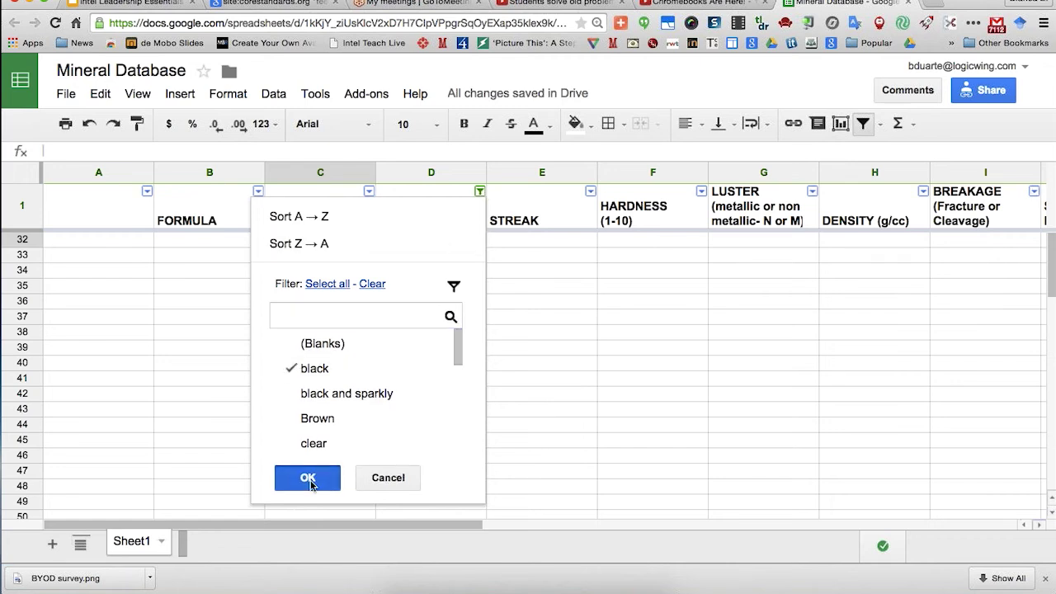
- Check the filter options of the Streak and Hardness columns, keeping brown and 2.5 selected
left_click(591, 191)
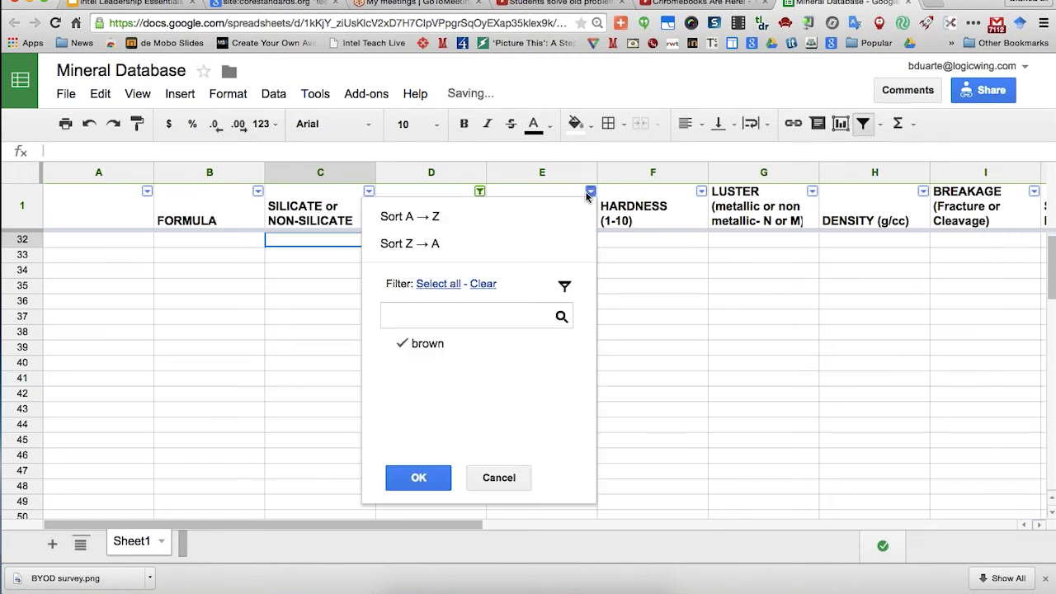
left_click(446, 485)
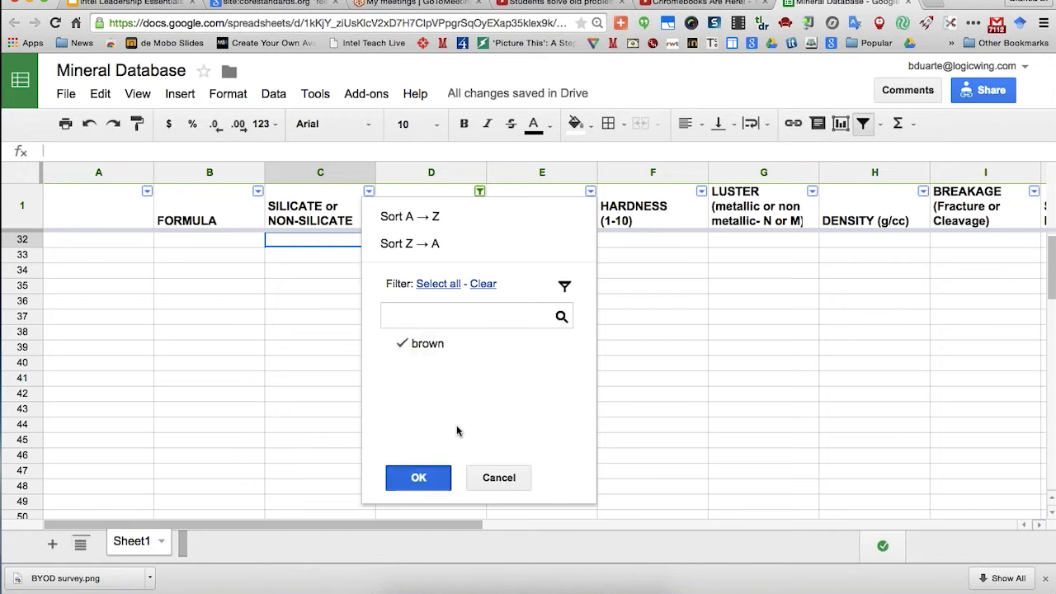
left_click(701, 192)
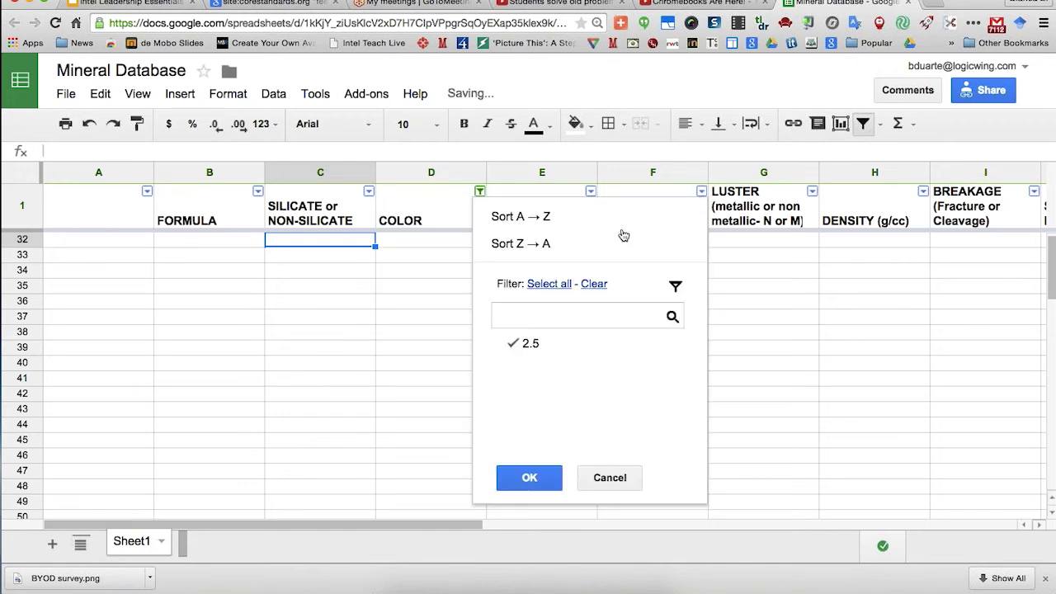
left_click(536, 479)
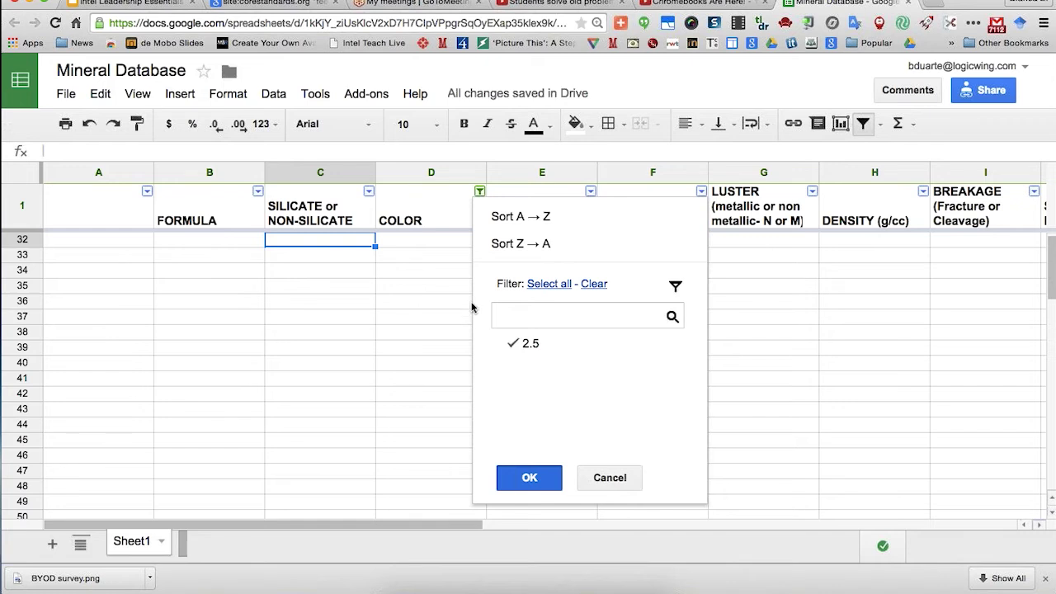
- Reset the Color column filter by selecting all of its values
left_click(478, 192)
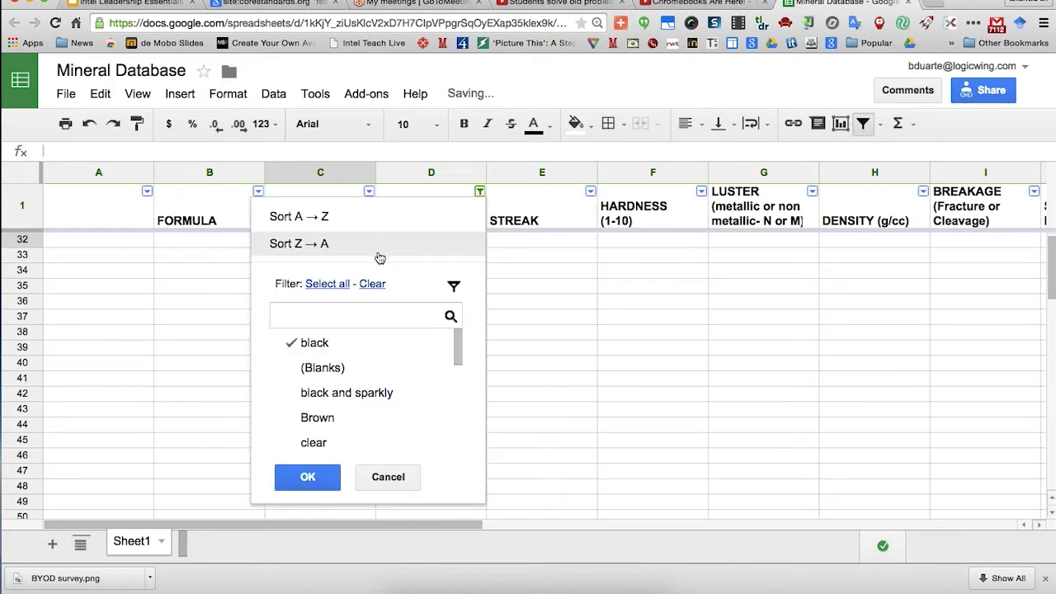
left_click(338, 284)
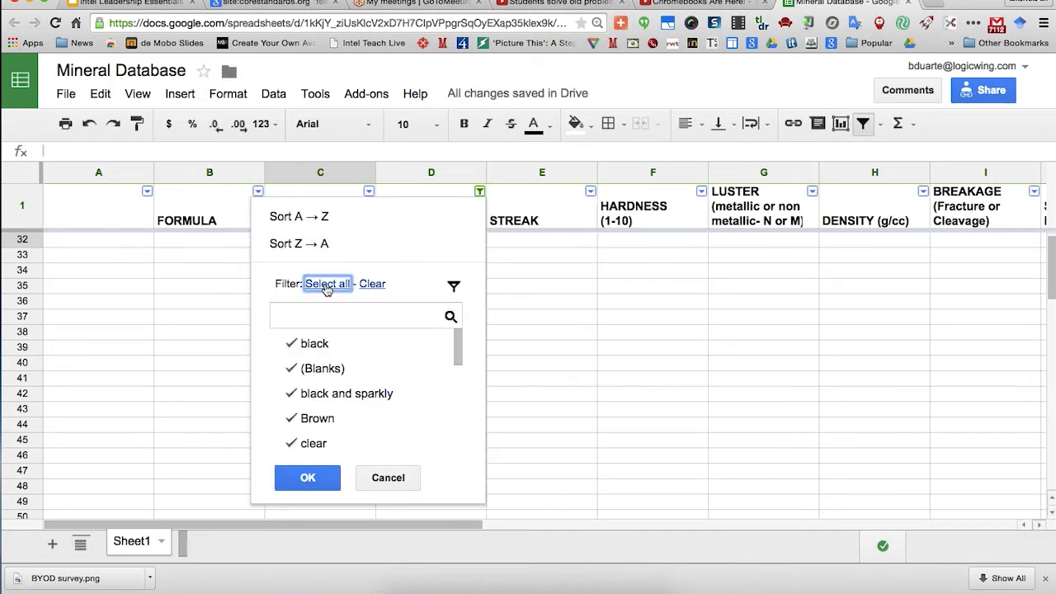
left_click(311, 483)
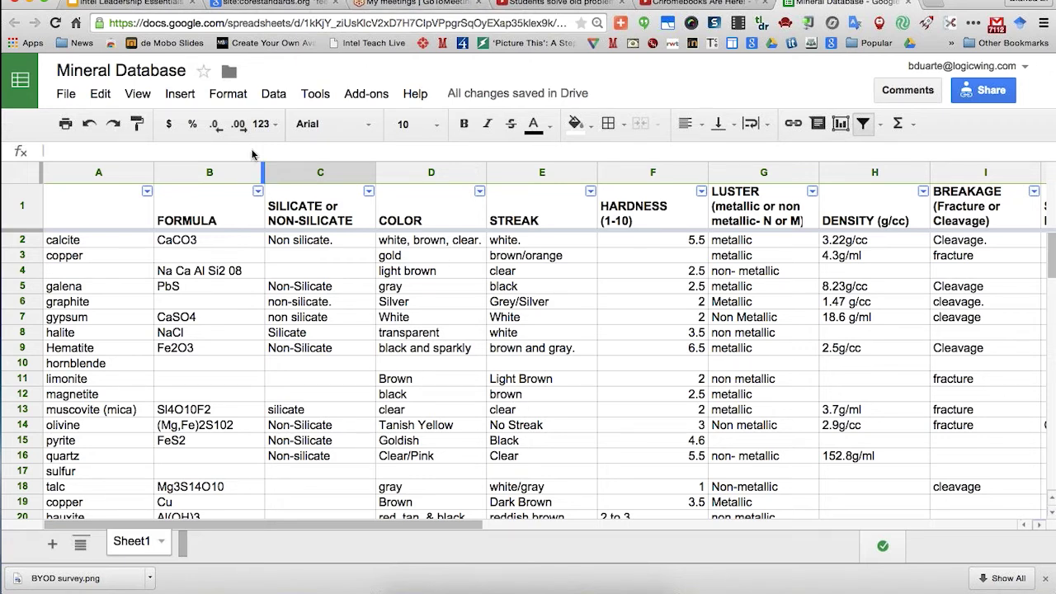
- Switch to the Intel Leadership Essentials presentation and start the slideshow from the College and Career slide
left_click(134, 4)
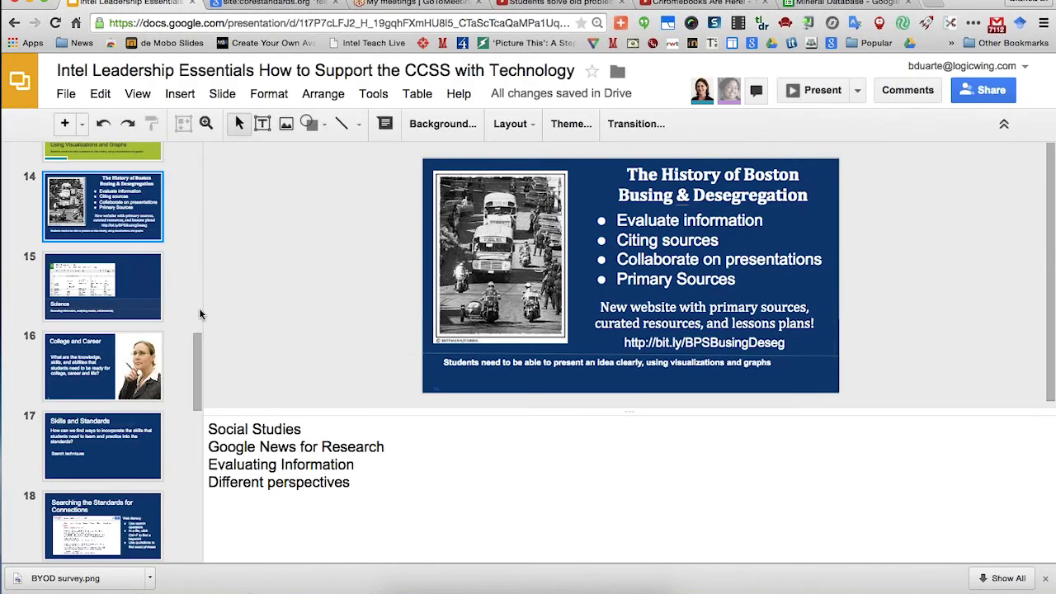
left_click(103, 289)
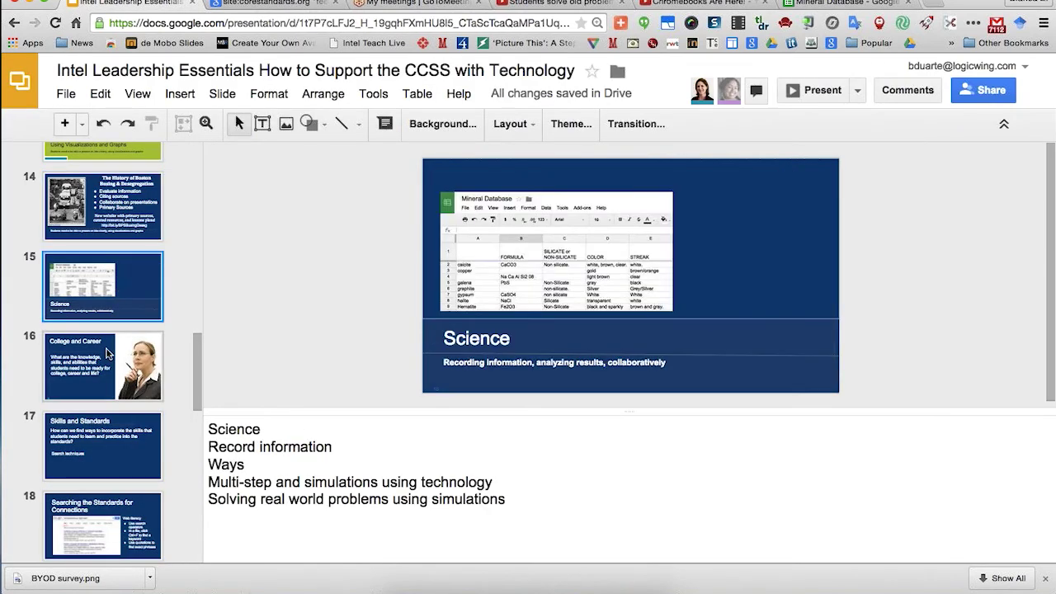
left_click(106, 353)
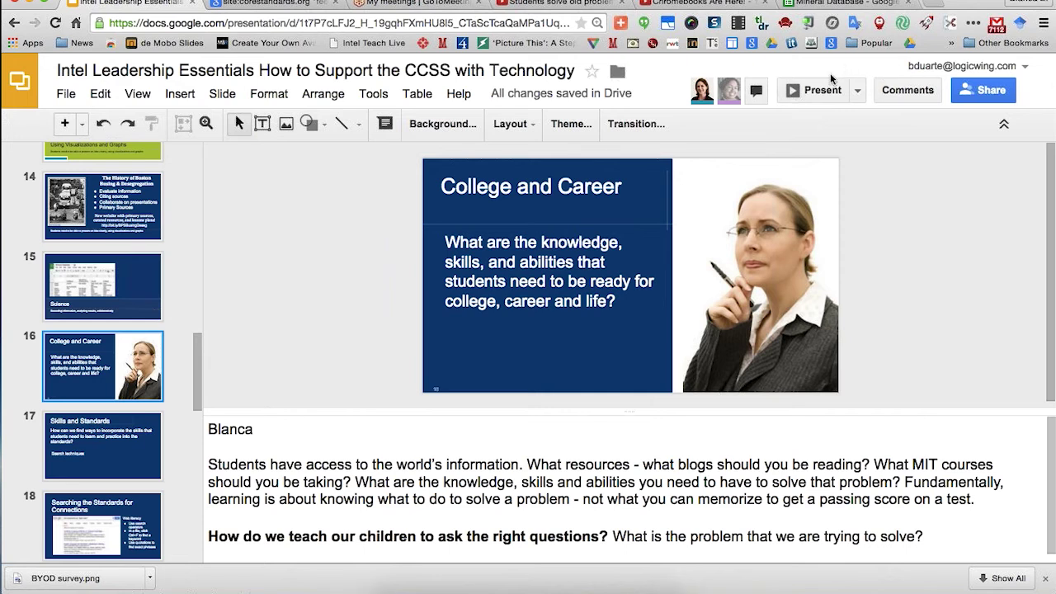
key("super+Return")
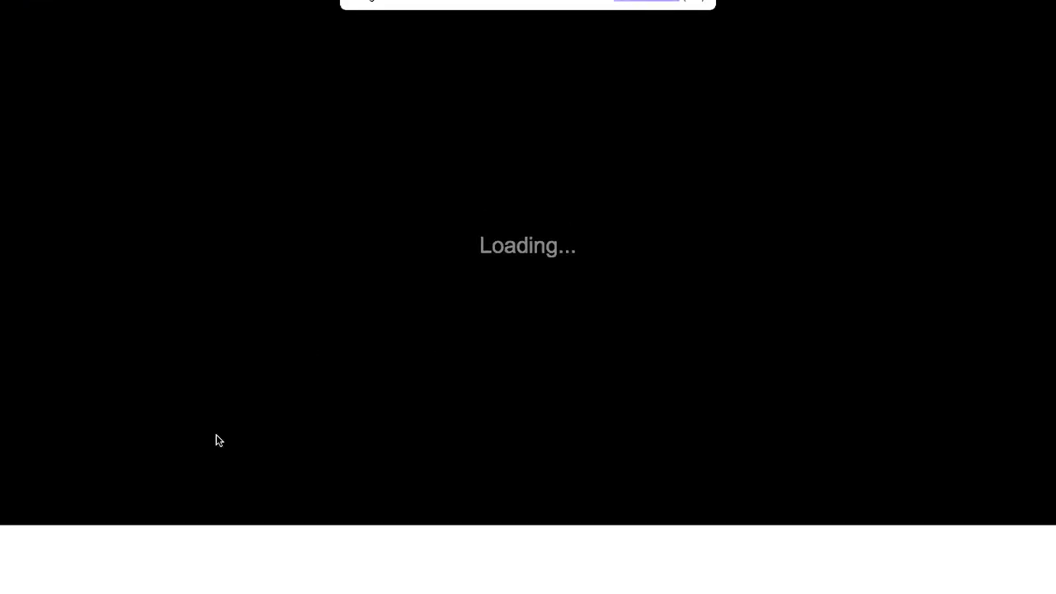